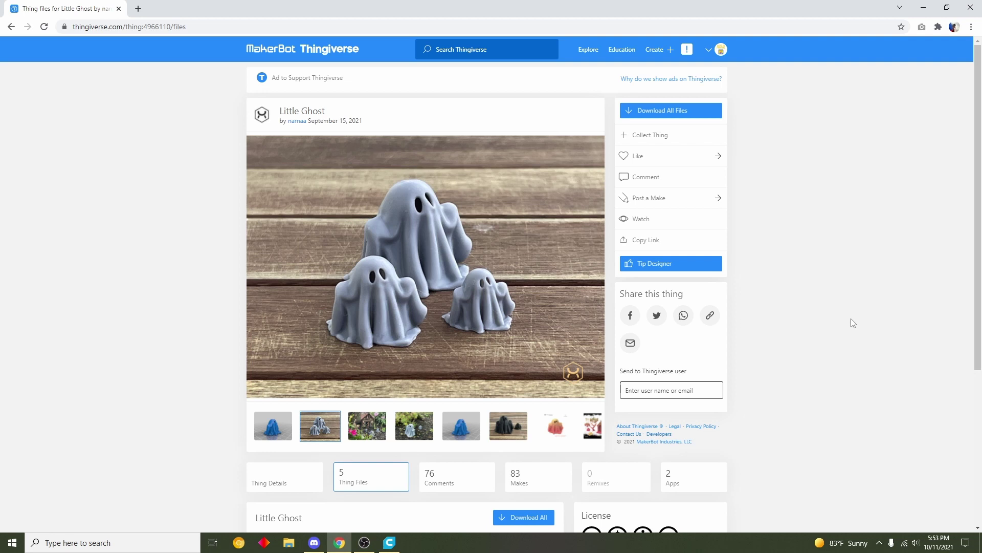
Open the Little Ghost model's details and examine the recommended rafts, supports, resolution and infill in its print settings.
scroll(407, 222, "down", 2)
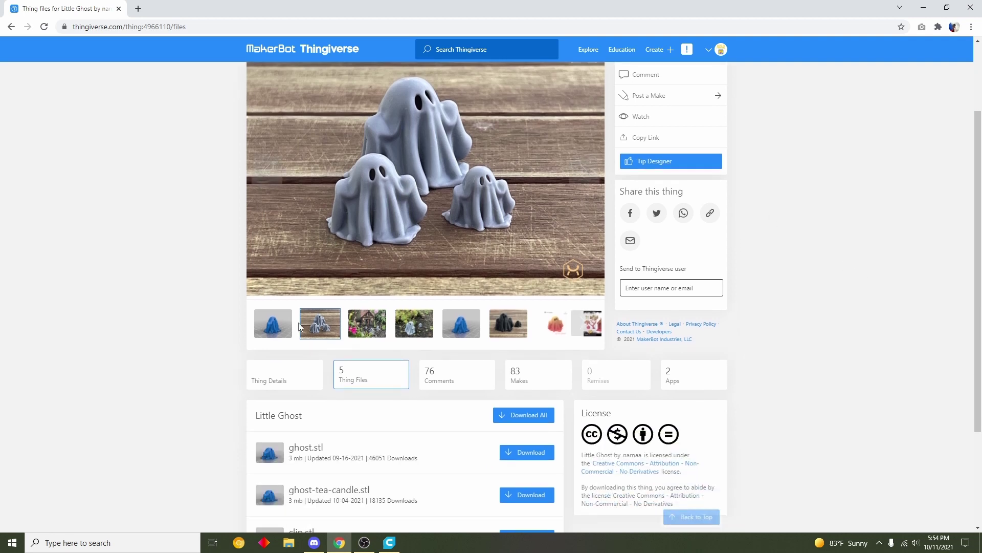
left_click(270, 379)
scroll(607, 219, "down", 3)
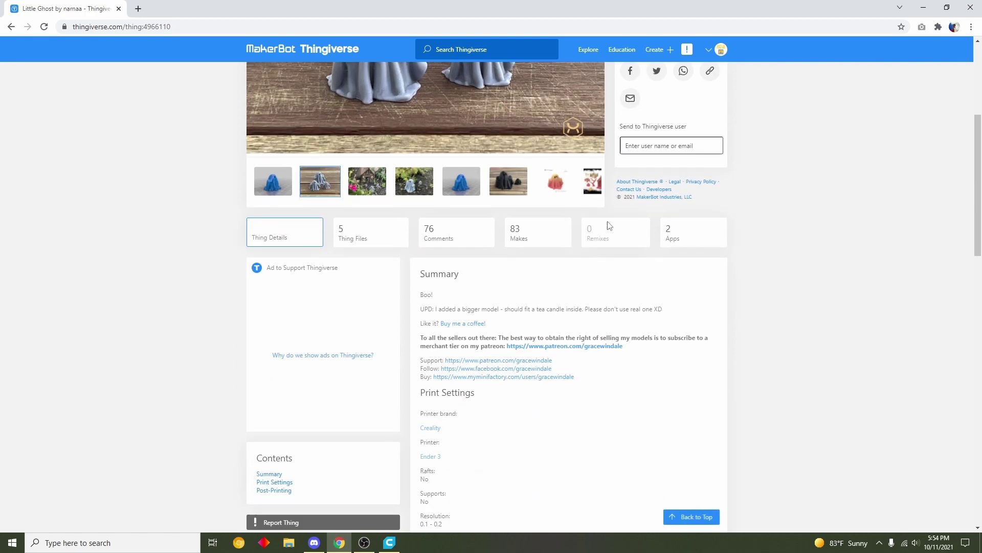
scroll(609, 225, "down", 4)
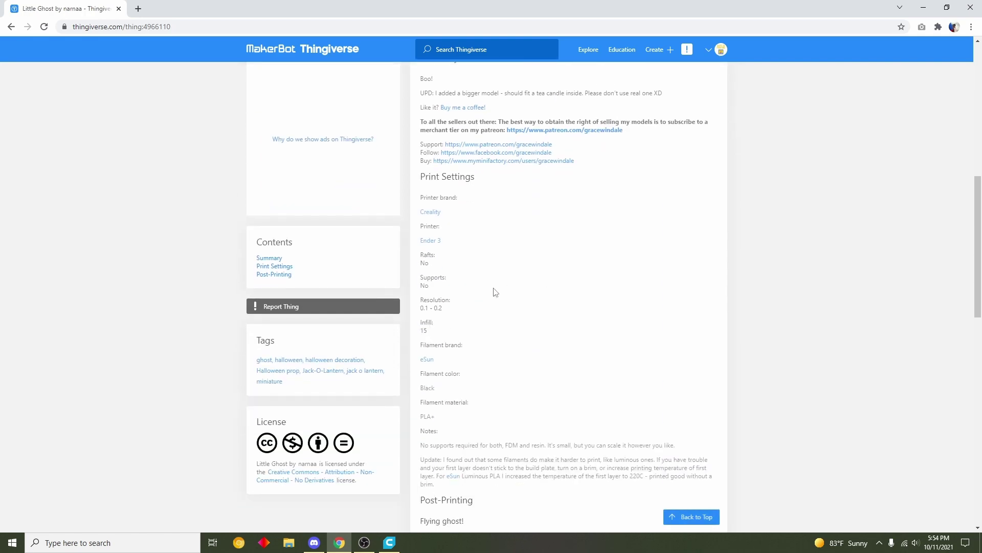
scroll(501, 310, "up", 3, "ctrl")
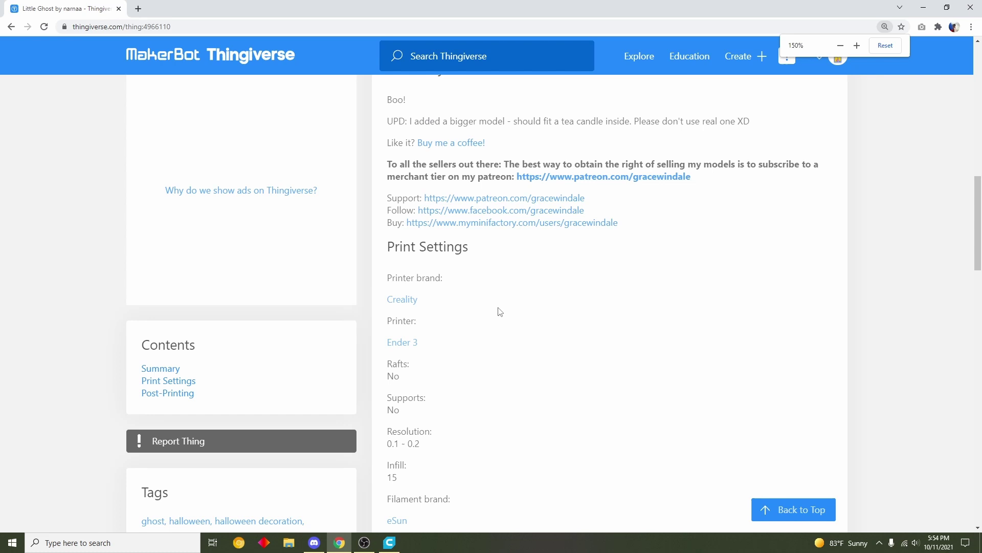
scroll(499, 311, "down", 3)
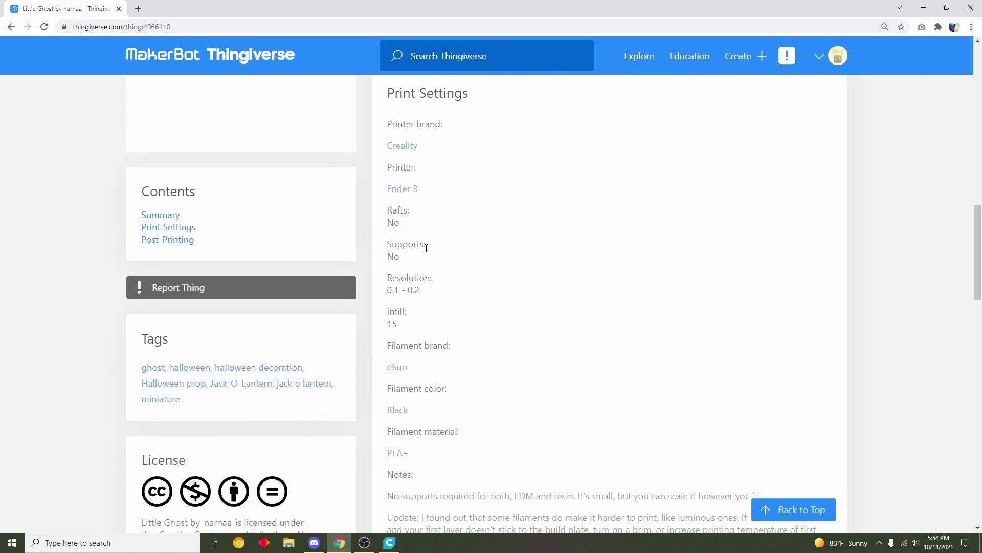
left_click_drag(421, 224, 383, 205)
left_click_drag(422, 261, 385, 240)
left_click_drag(433, 303, 386, 275)
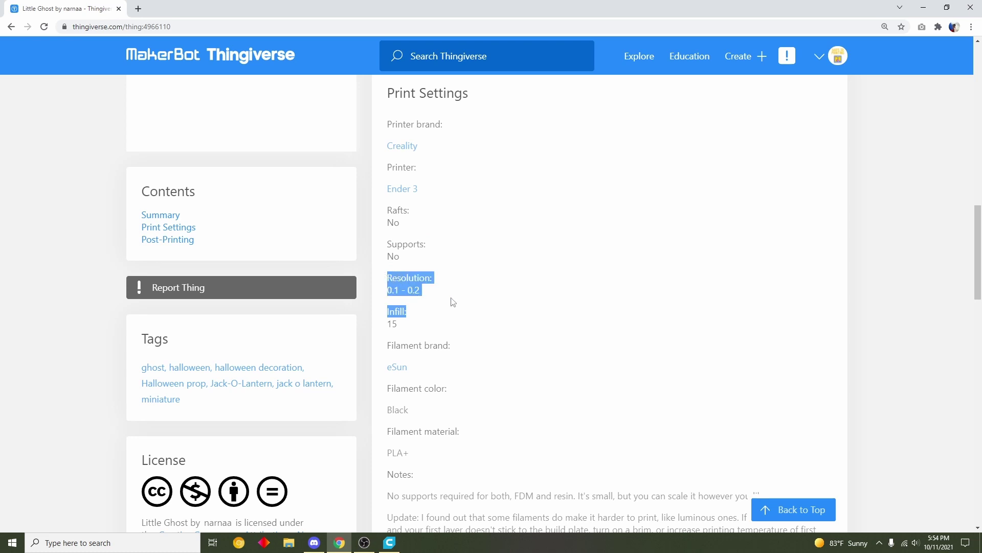
left_click(449, 300)
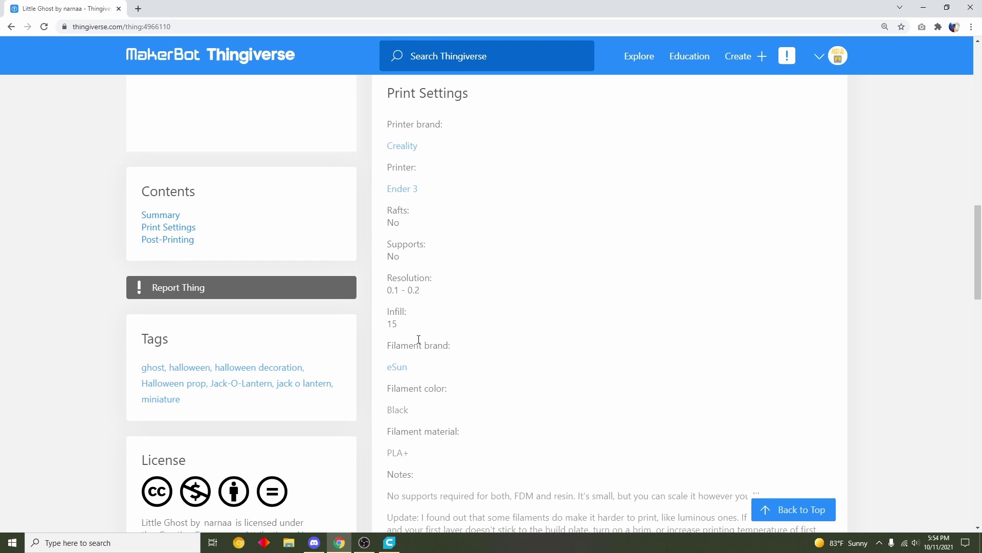
Open the Little Ghost model's file list and download ghost-fixed.stl.
scroll(860, 197, "up", 10)
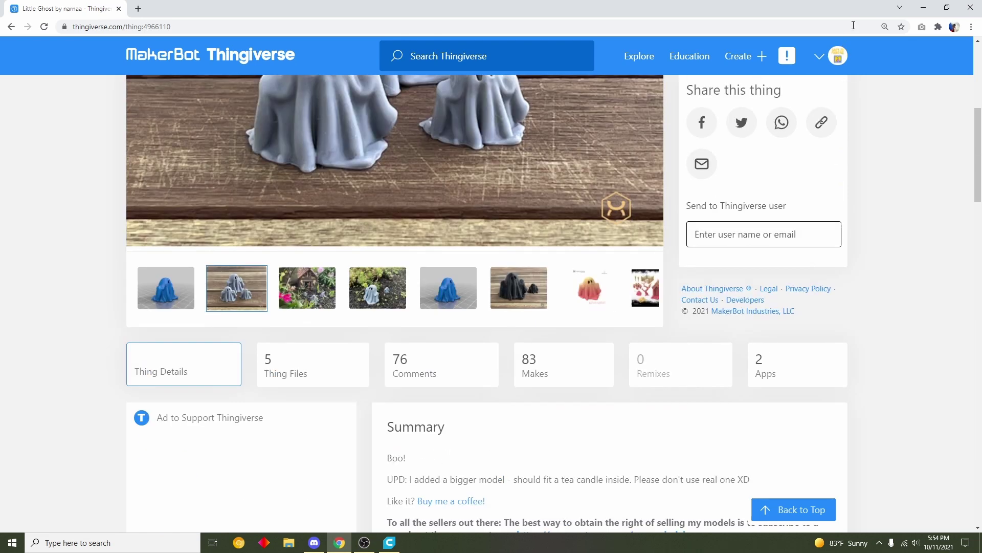
scroll(354, 272, "up", 1)
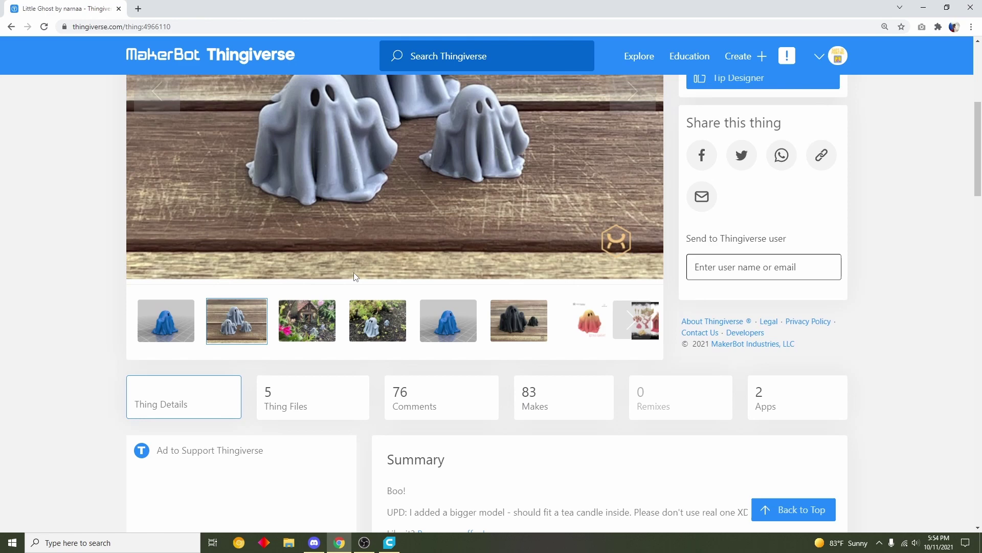
scroll(409, 322, "down", 1)
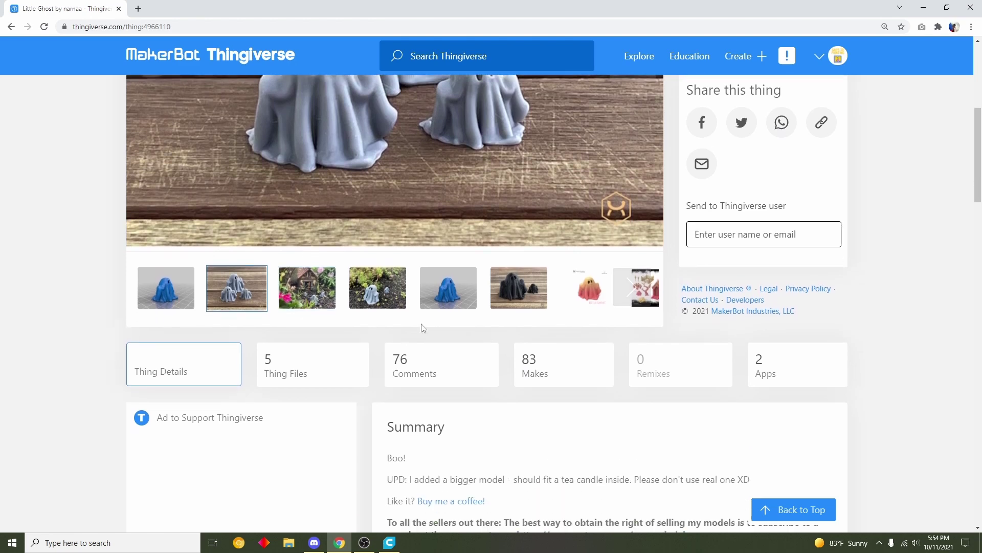
left_click(288, 364)
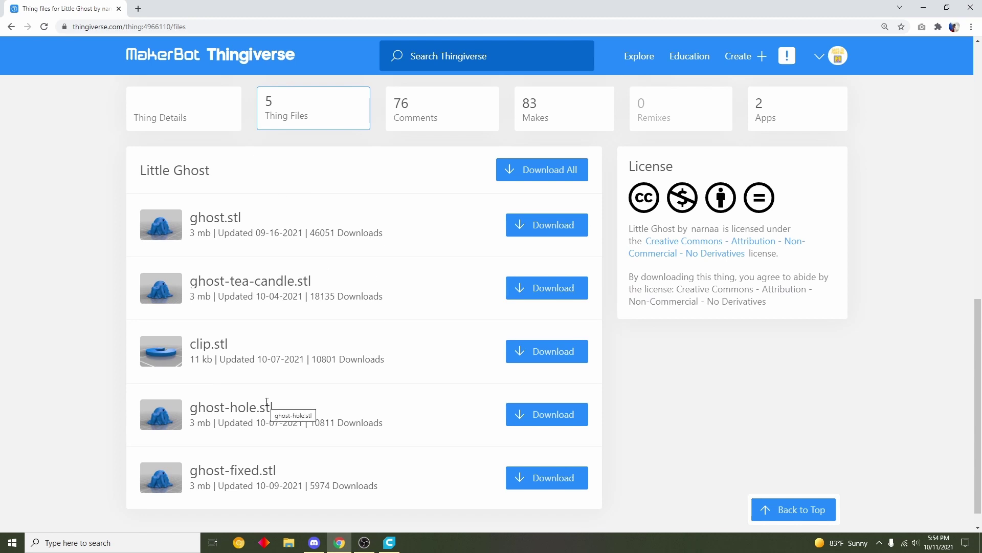
left_click_drag(255, 216, 199, 215)
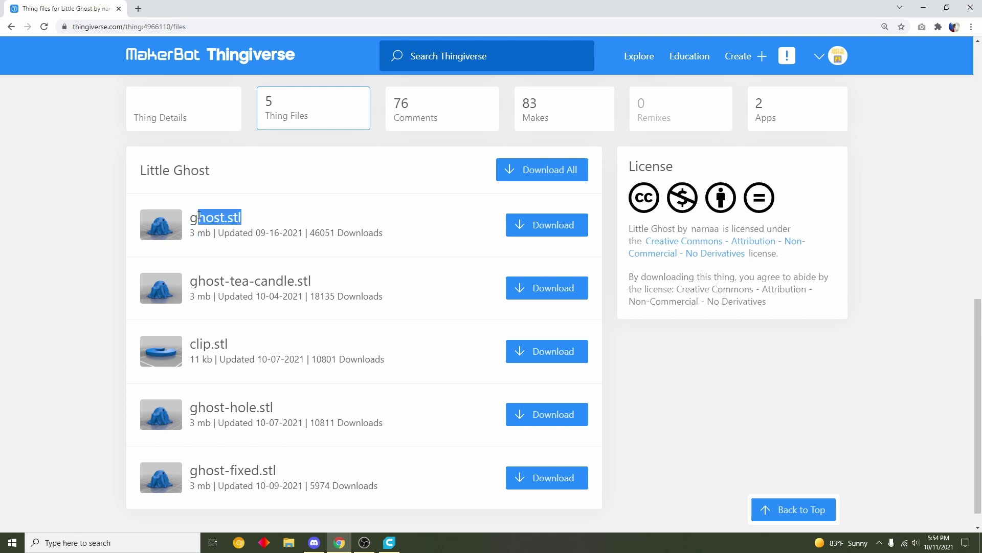
left_click_drag(286, 472, 183, 474)
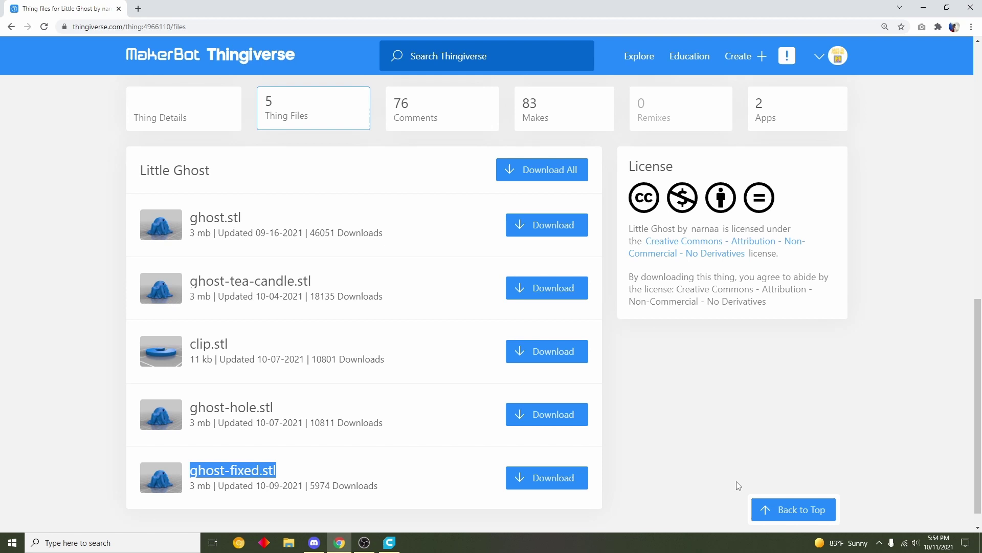
left_click(430, 474)
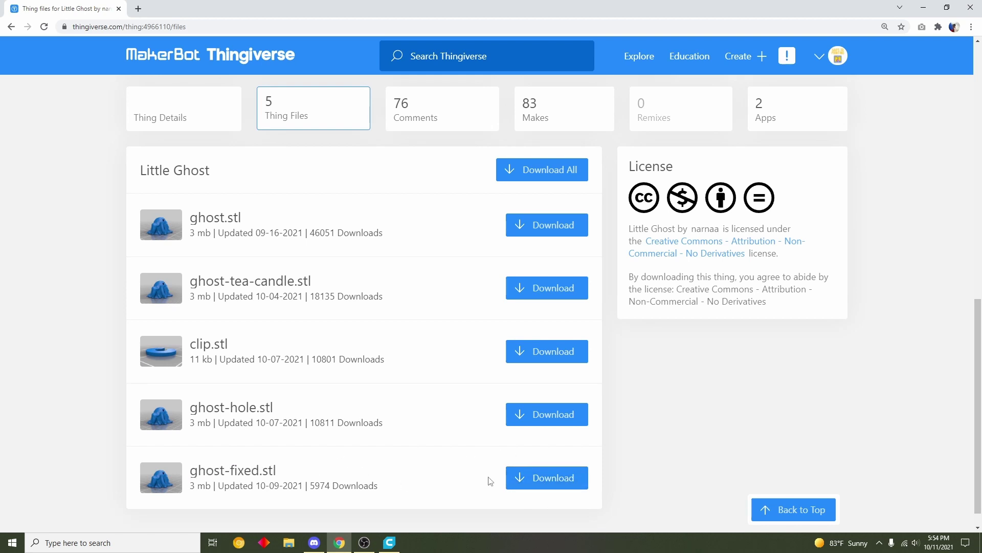
left_click(547, 483)
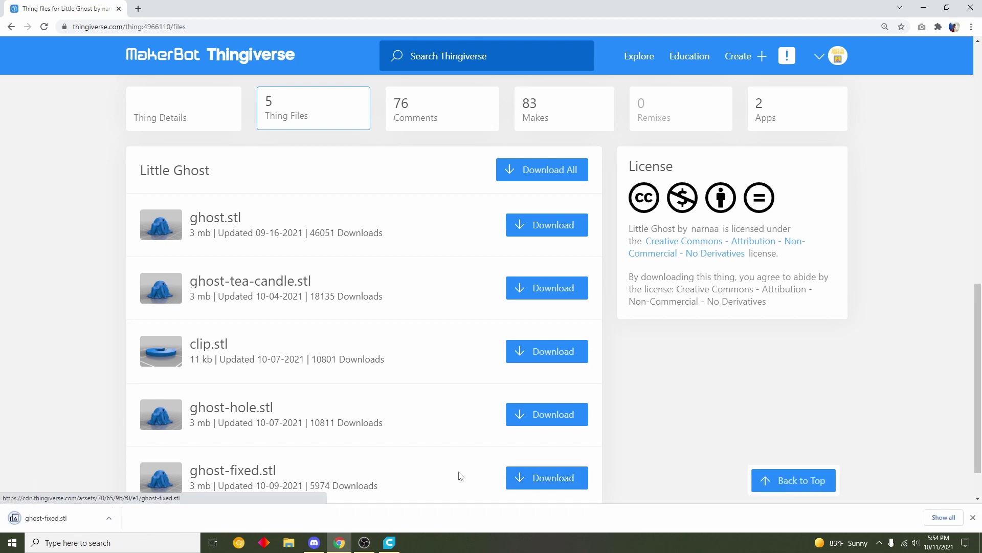
Locate the downloaded ghost-fixed.stl and load it onto the build plate in Ultimaker Cura.
left_click(108, 521)
left_click(128, 481)
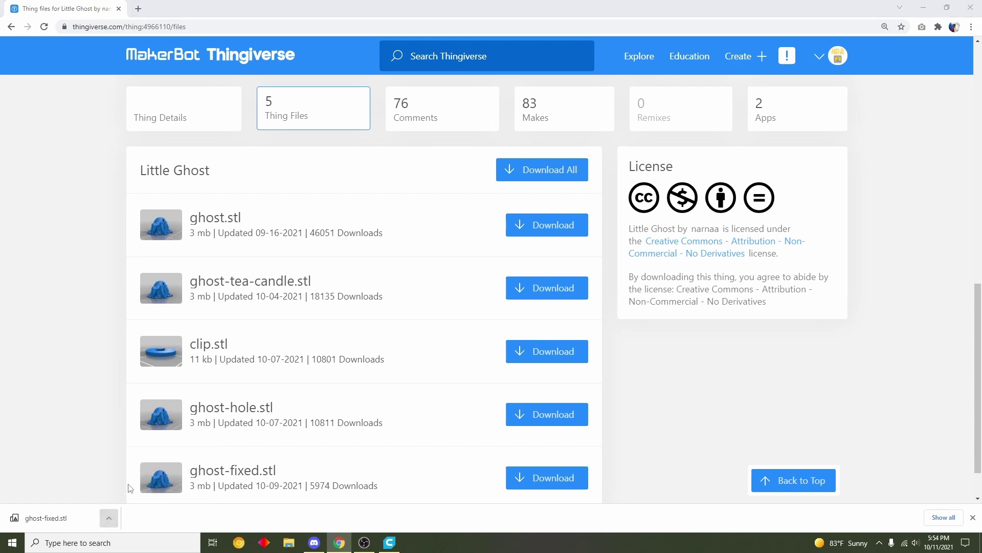
left_click_drag(361, 207, 468, 247)
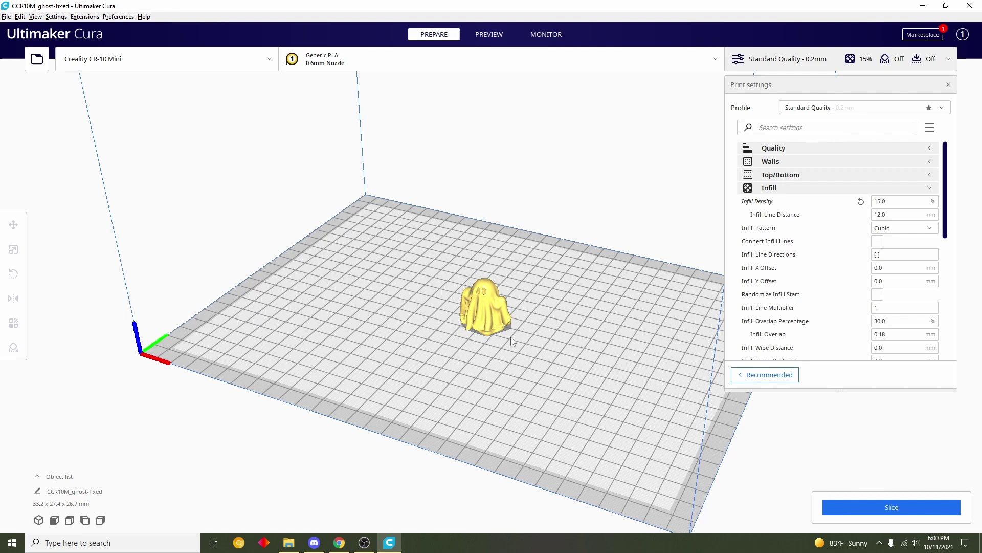
Examine the ghost model on the build plate up close and from several viewing angles.
scroll(514, 341, "up", 5)
middle_click_drag(489, 311, 483, 270)
key("Left")
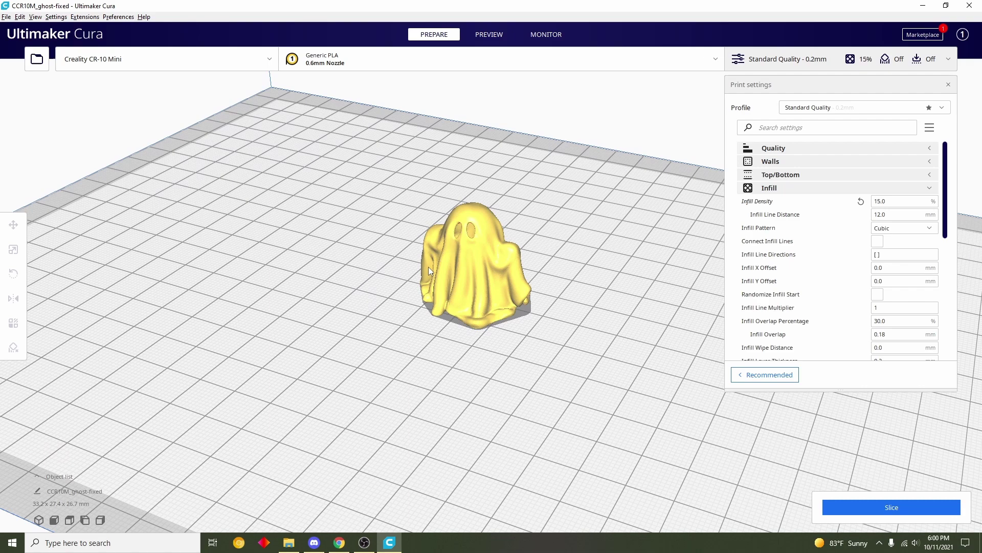
key("Up")
key("Up")
key("Up")
key("Up")
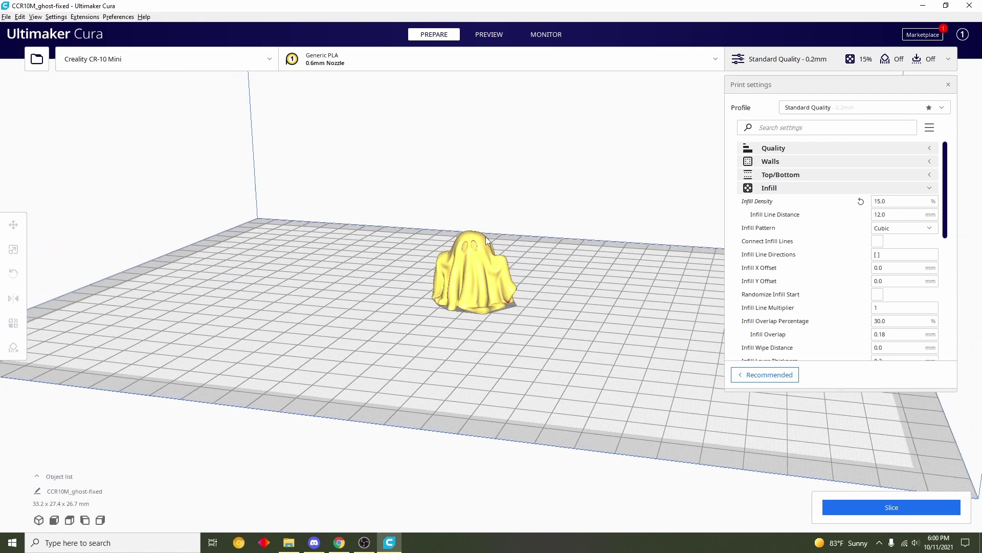
right_click_drag(486, 239, 460, 251)
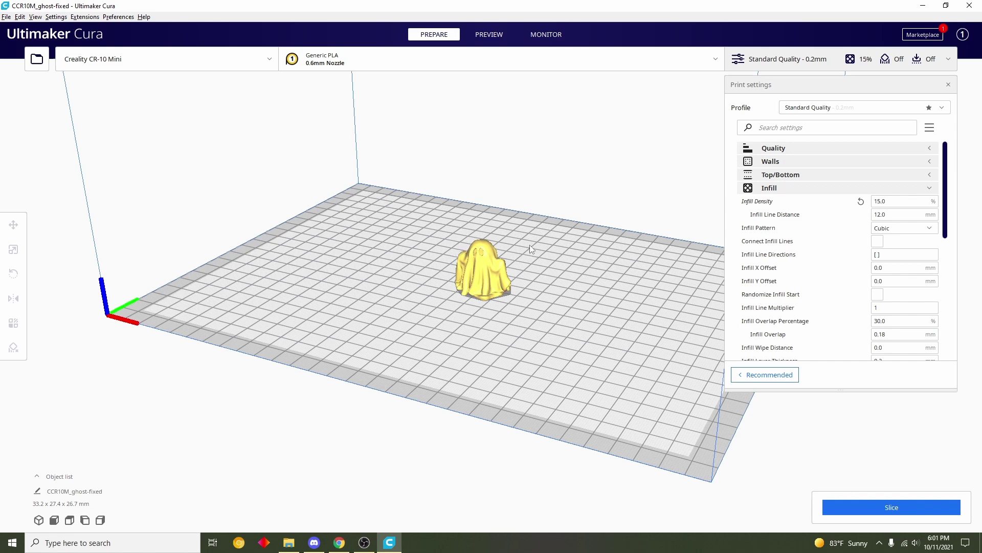
middle_click_drag(468, 244, 450, 301)
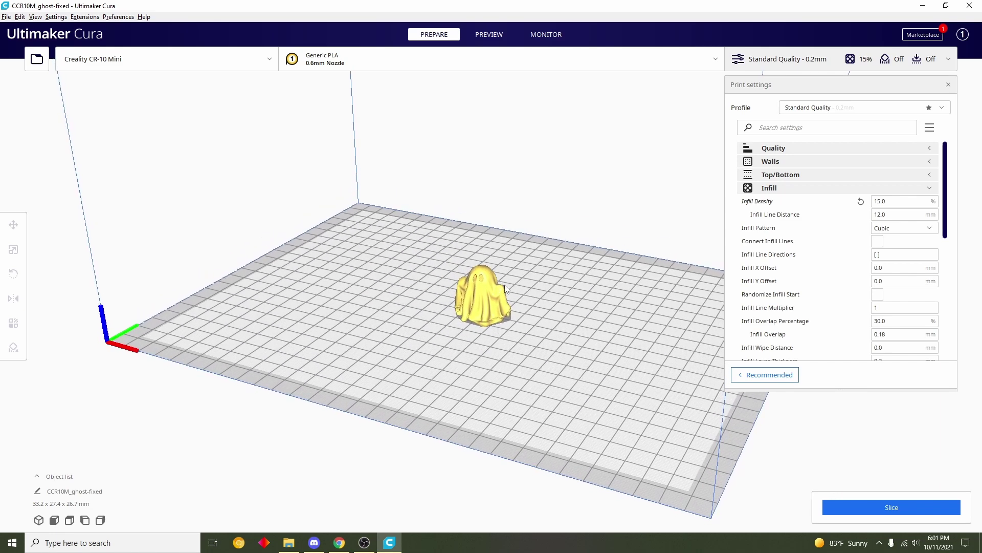
Scale the ghost model uniformly to a Z height of 63 mm and deselect it.
left_click(480, 294)
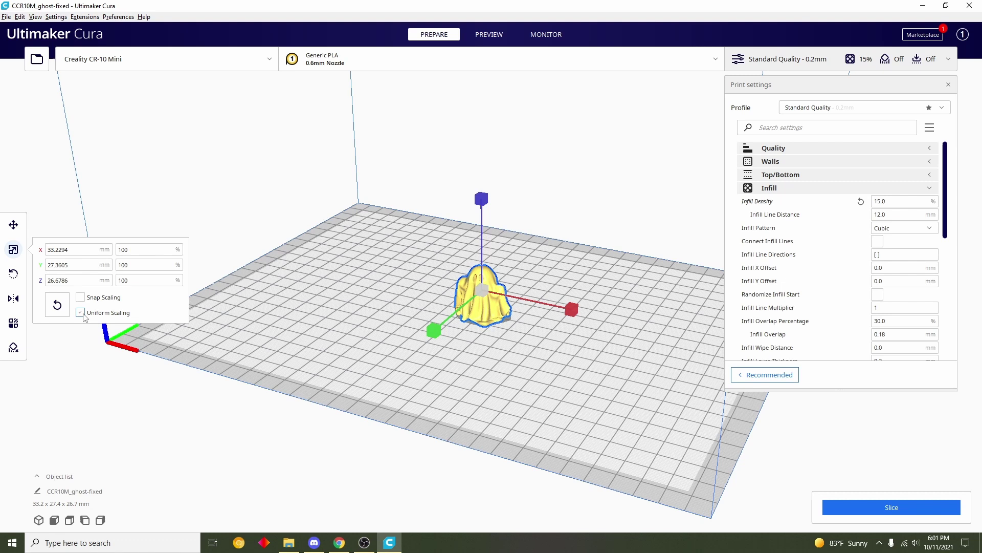
left_click(51, 284)
left_click_drag(68, 281, 33, 281)
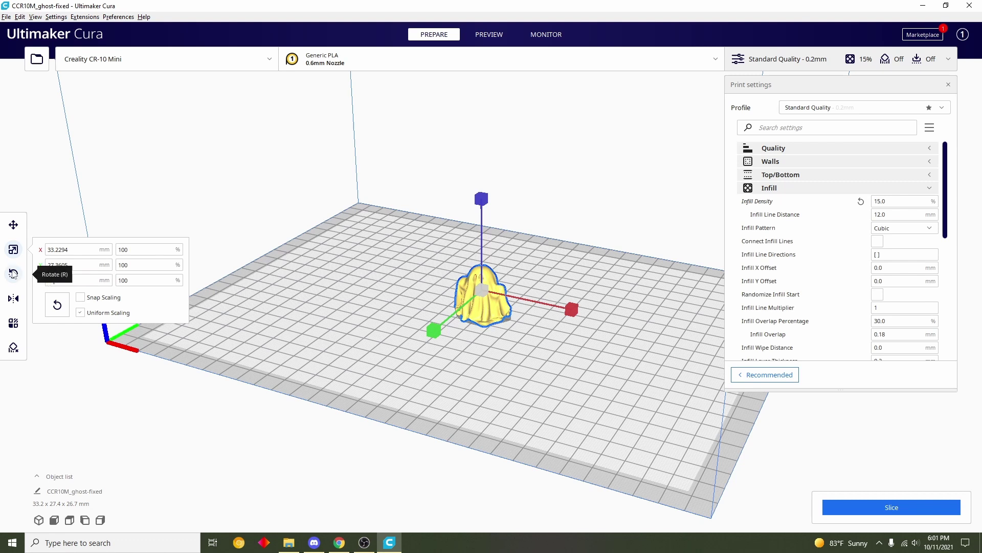
type("63")
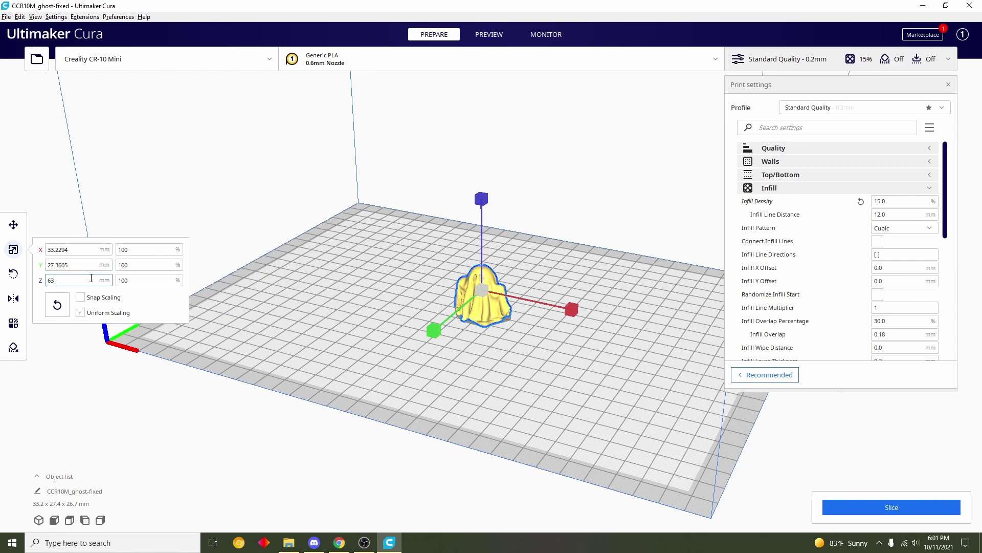
key("Return")
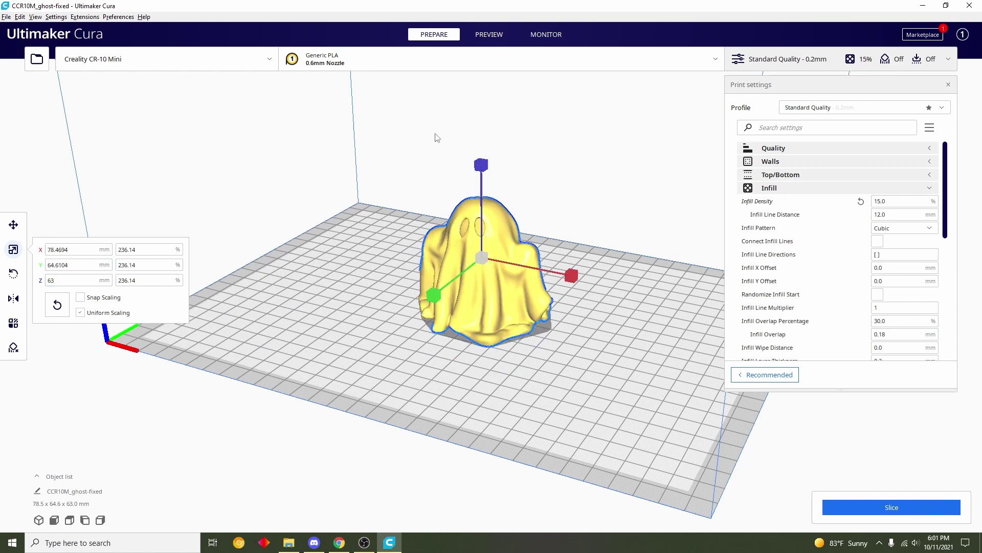
left_click(553, 192)
Apply the Standard Quality - 0.2 mm print profile and discard the customized profile settings.
scroll(512, 202, "up", 5)
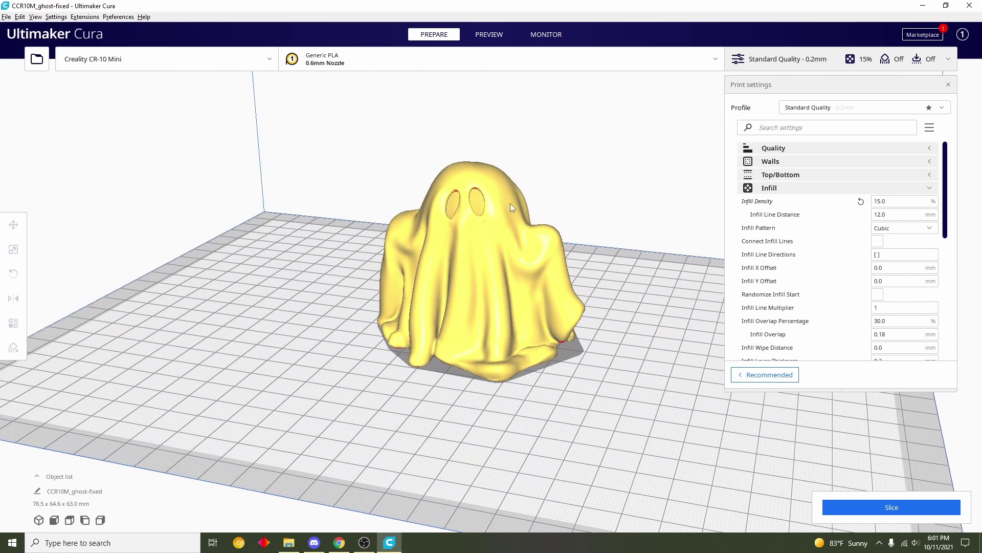
scroll(518, 201, "up", 2)
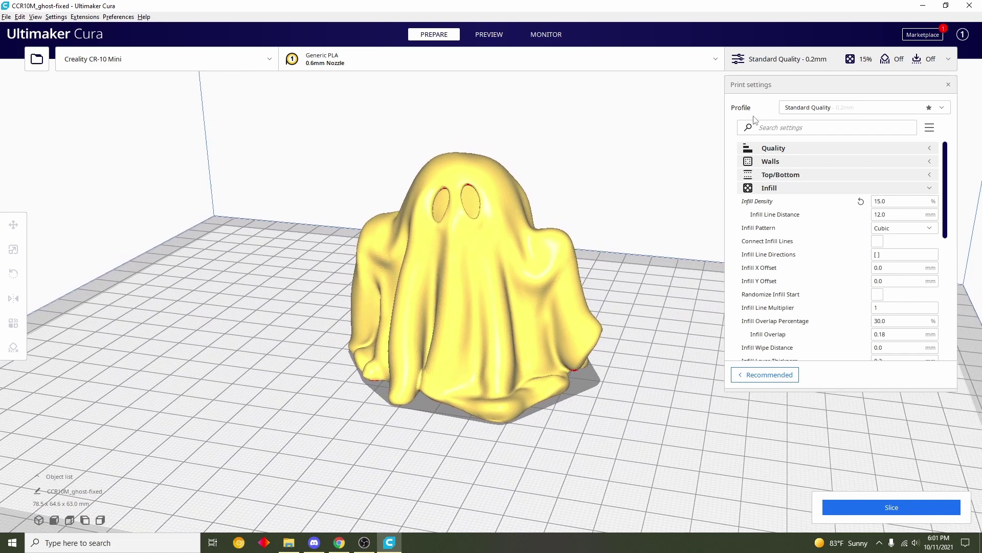
left_click(808, 111)
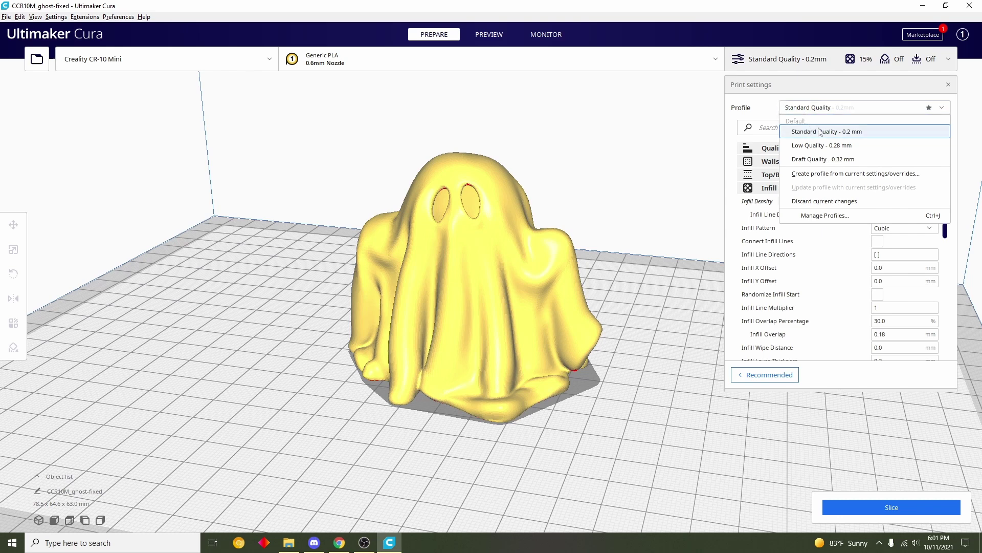
left_click(877, 134)
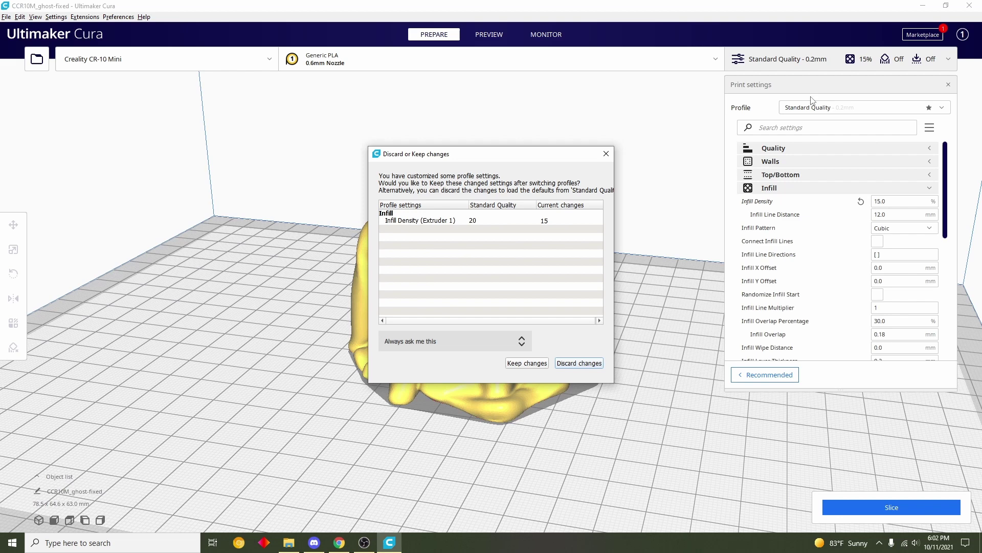
left_click_drag(527, 156, 522, 132)
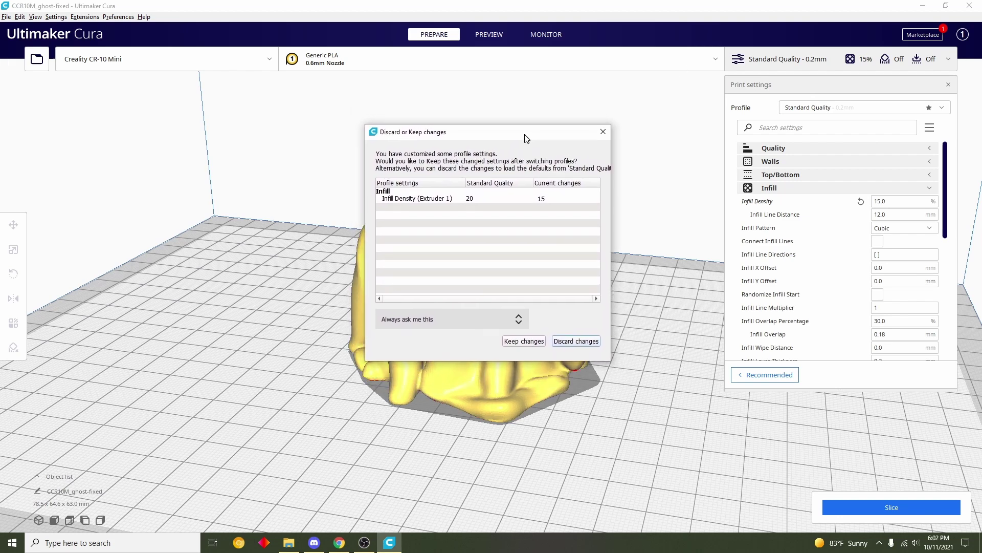
left_click(567, 342)
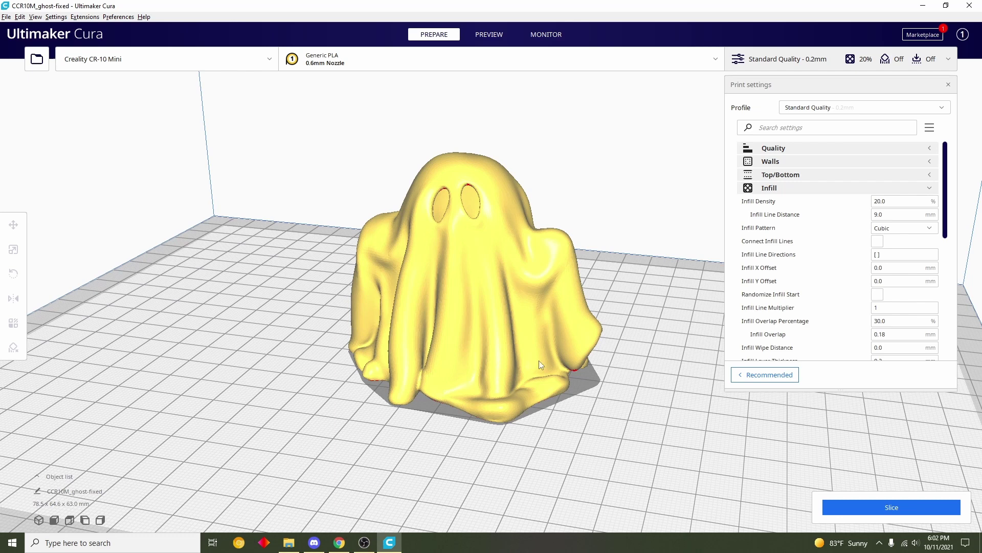
Set the infill density to 15% and collapse the infill settings.
left_click(794, 189)
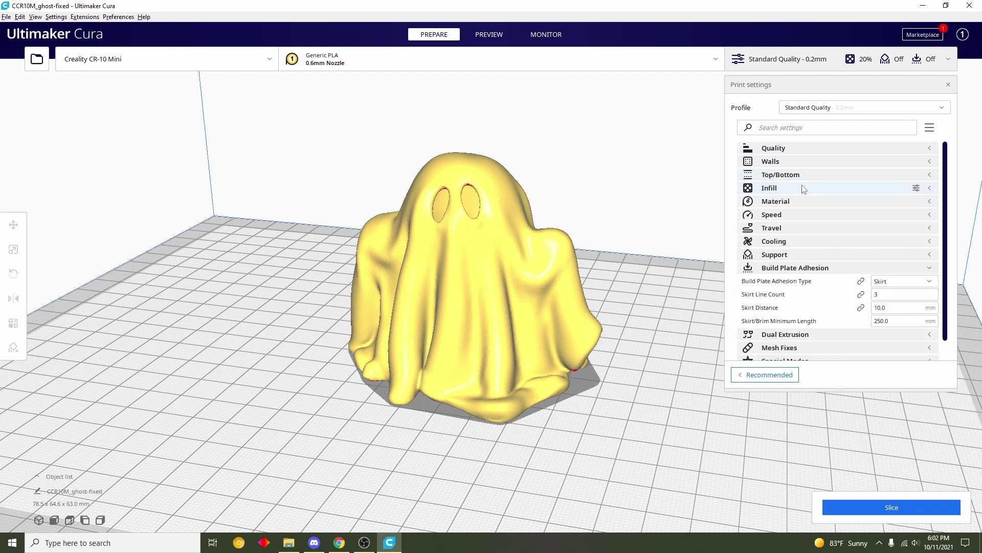
left_click(803, 188)
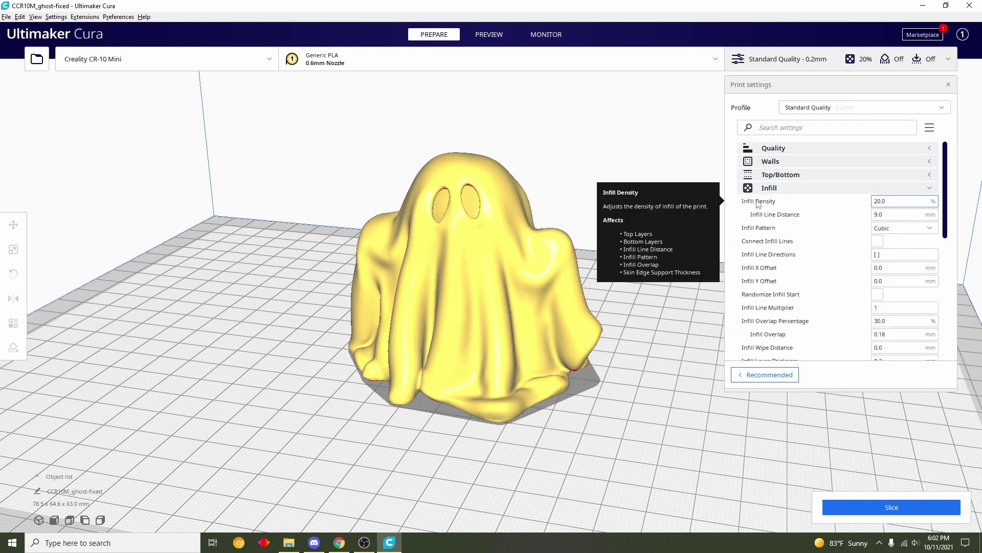
double_click(877, 201)
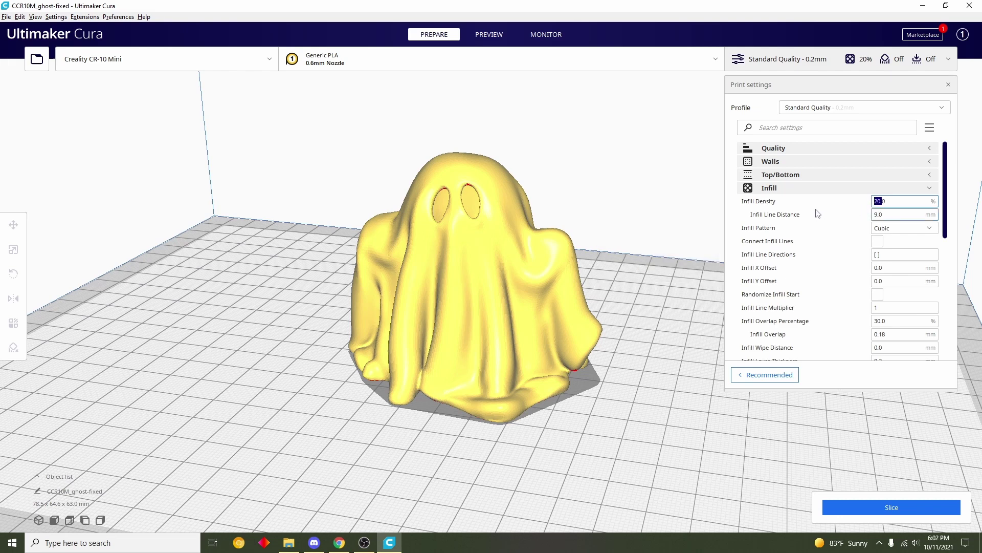
key("ctrl+a")
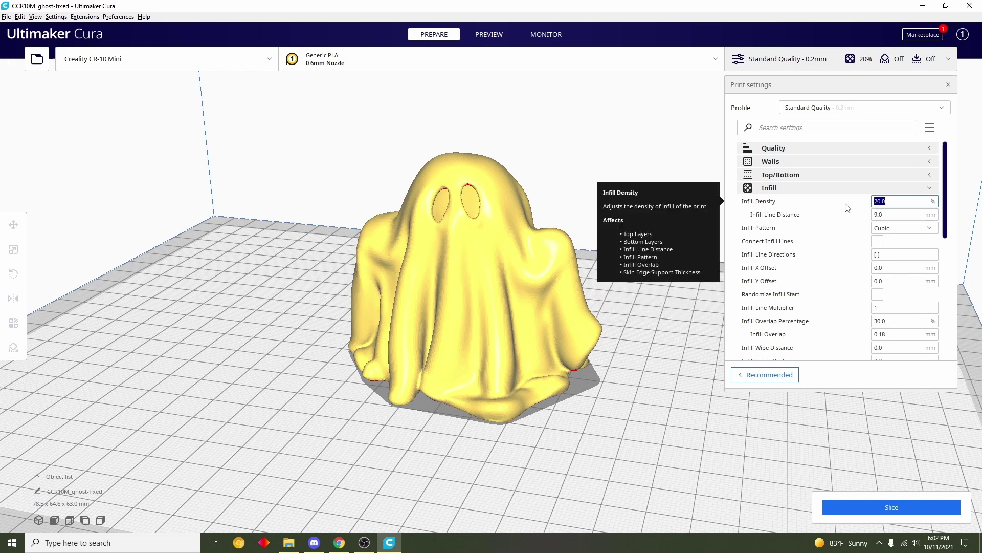
type("15")
left_click(892, 192)
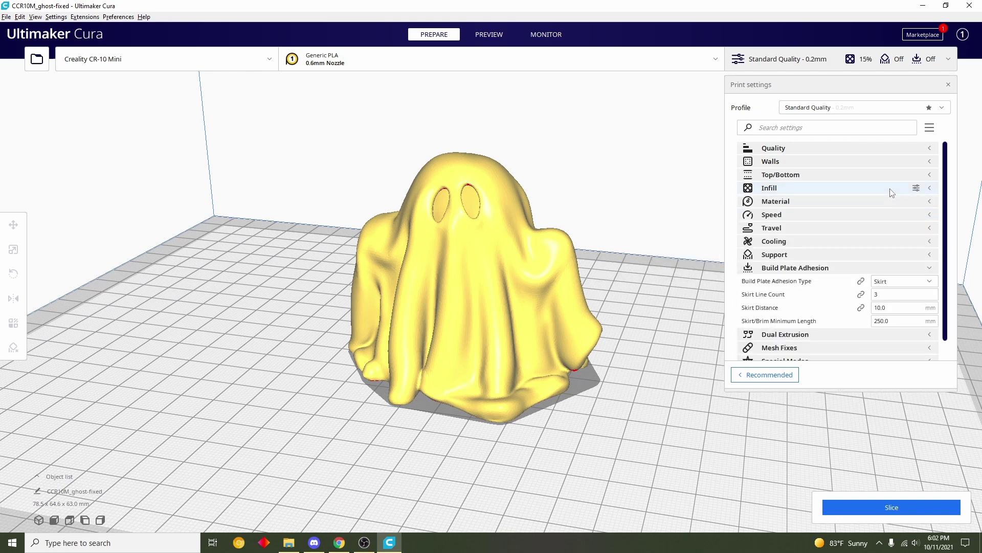
Review the support generation and build plate adhesion settings against the ghost's shape from several angles.
left_click(811, 256)
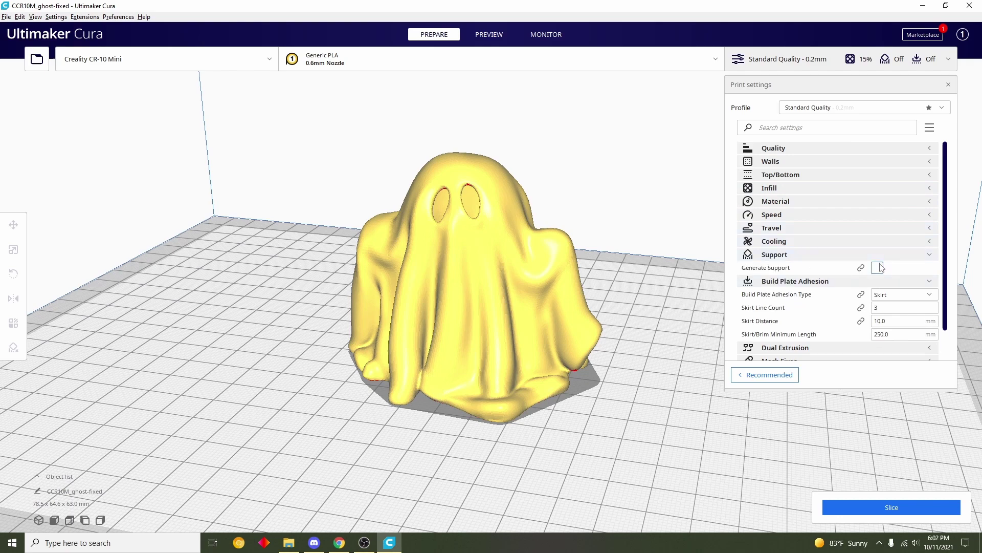
right_click_drag(477, 336, 505, 328)
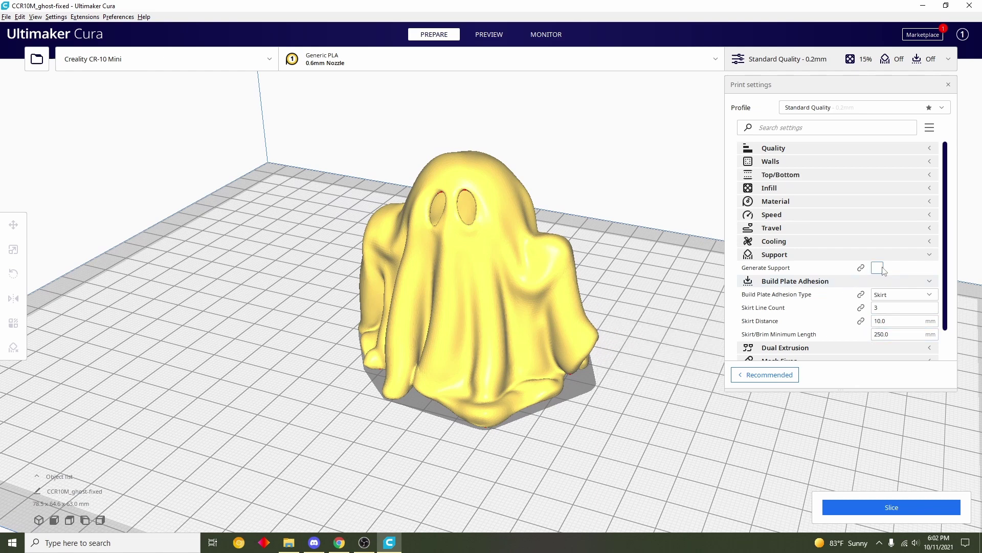
left_click(778, 256)
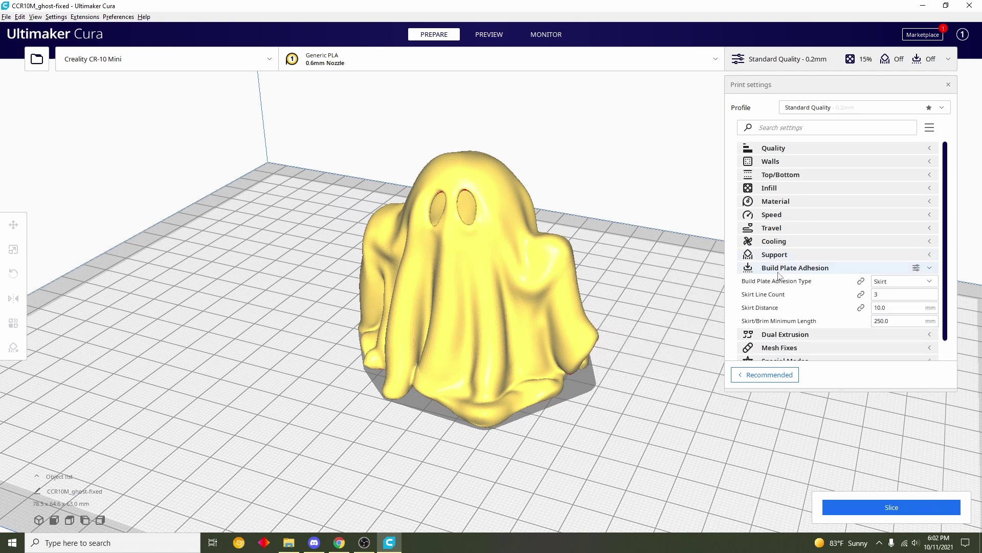
right_click_drag(281, 341, 307, 313)
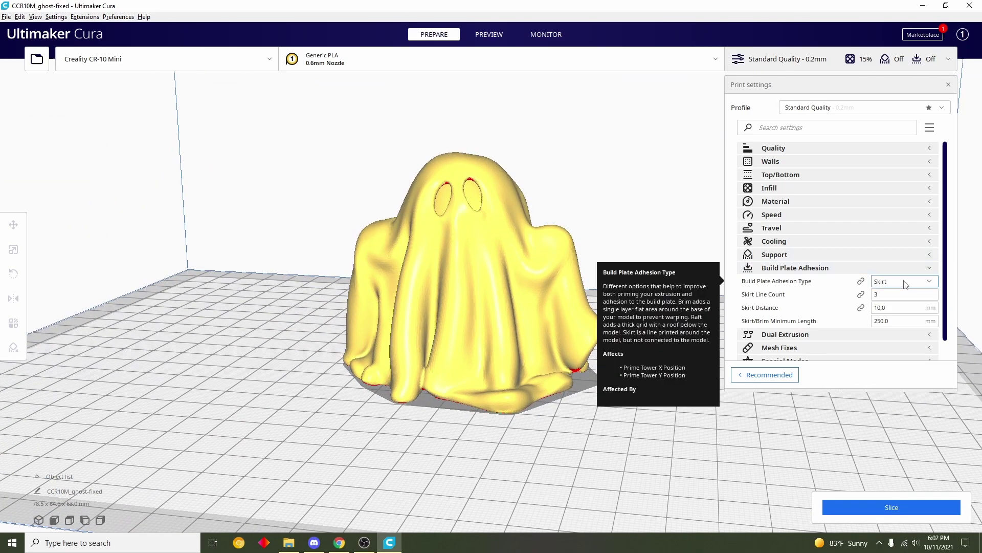
right_click_drag(409, 210, 560, 253)
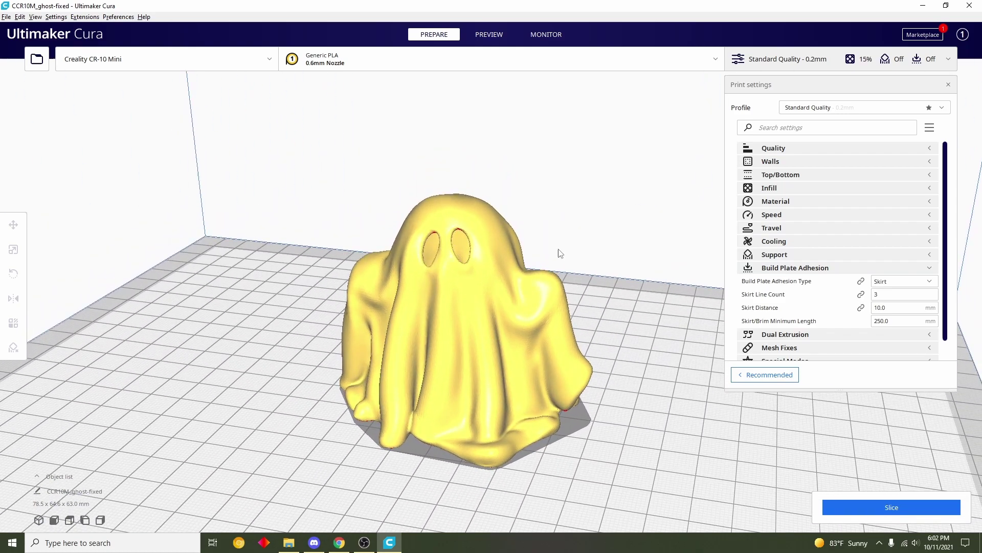
Slice the ghost model with the current print settings and open its layer preview.
left_click(861, 512)
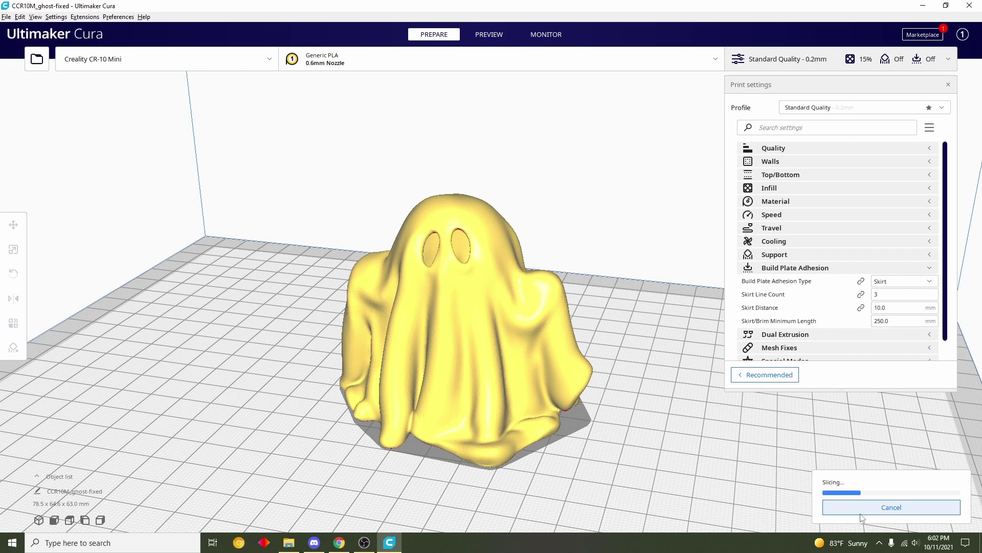
scroll(459, 249, "down", 2)
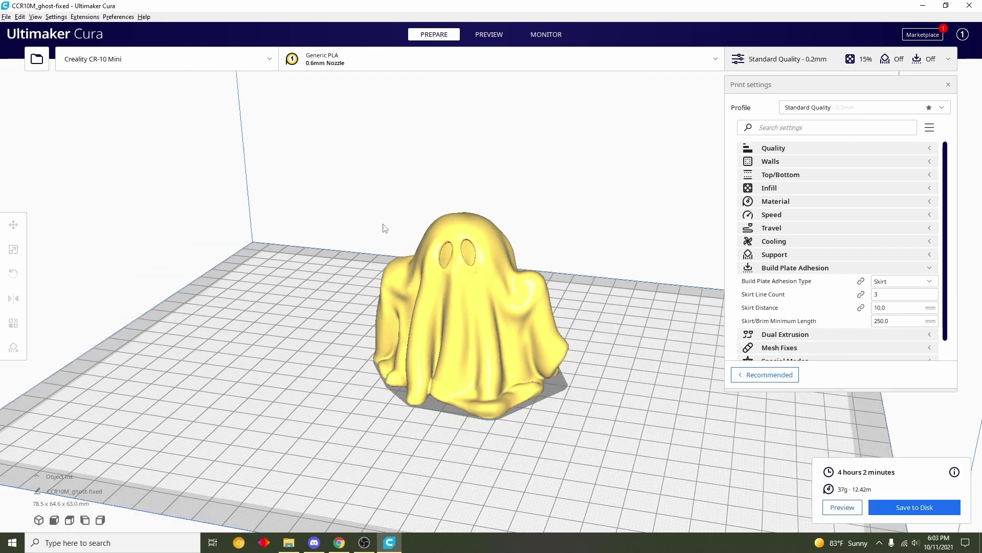
left_click(837, 509)
Examine the sliced ghost's layers and surrounding skirt up close and from several viewing angles.
right_click_drag(513, 318, 357, 296)
scroll(356, 296, "up", 10)
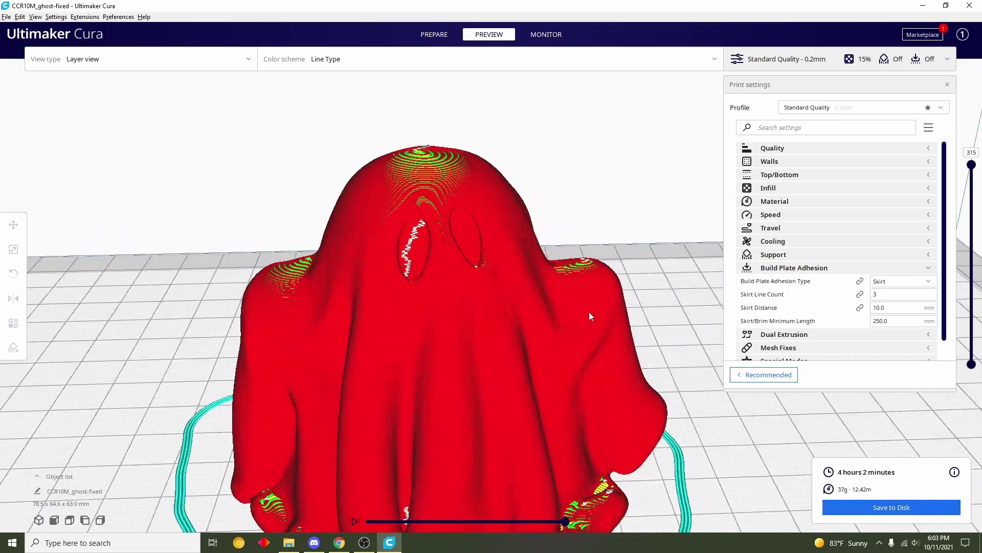
right_click_drag(589, 310, 256, 317)
right_click_drag(665, 435, 401, 361)
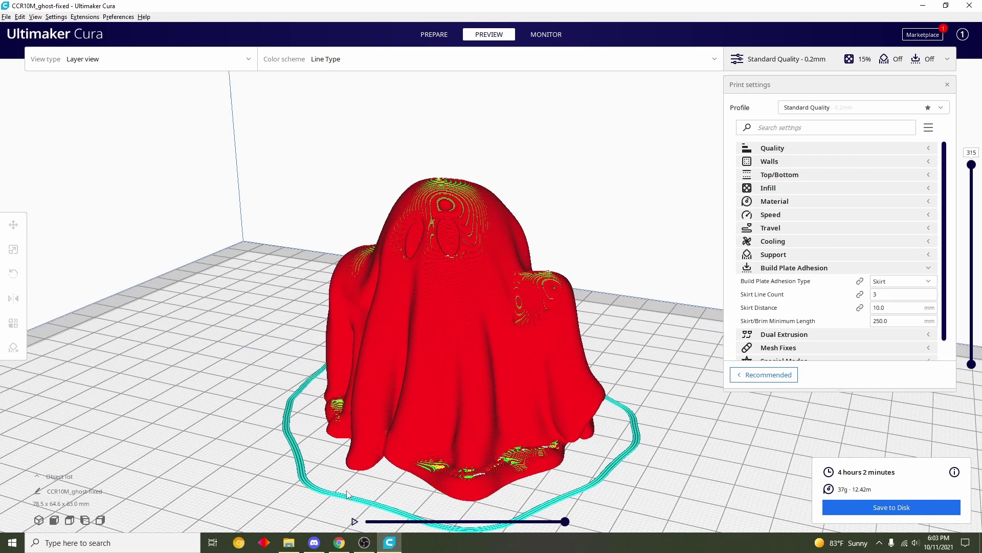